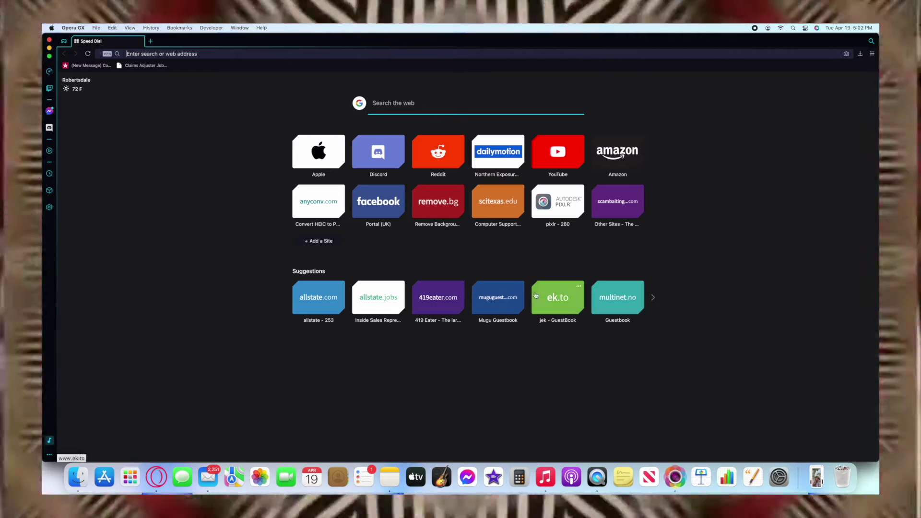
Step: Advance the Speed Dial suggestions seven times until yopmail.com appears
left_click(653, 298)
left_click(653, 298)
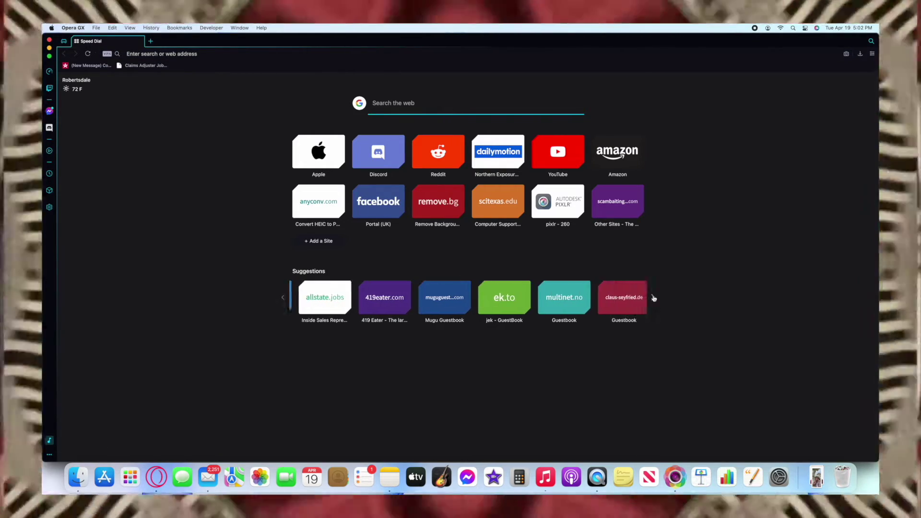
left_click(653, 298)
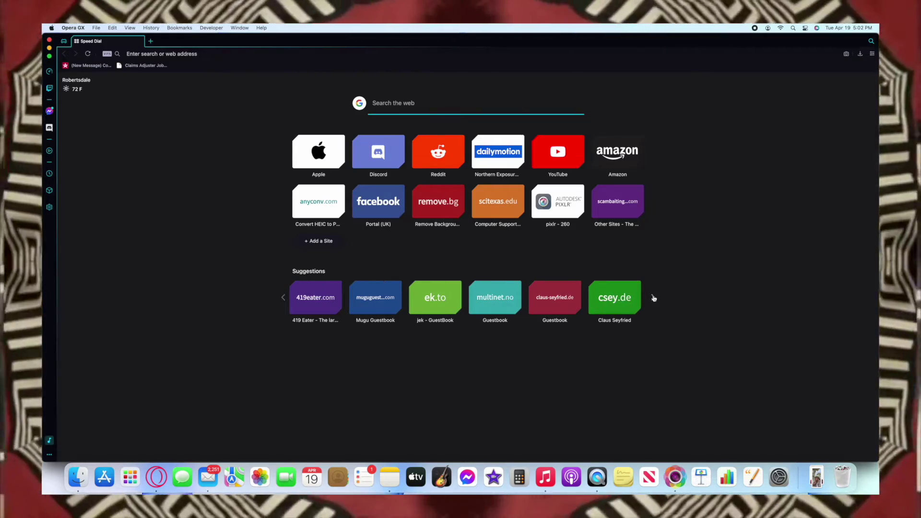
left_click(653, 297)
left_click(653, 297)
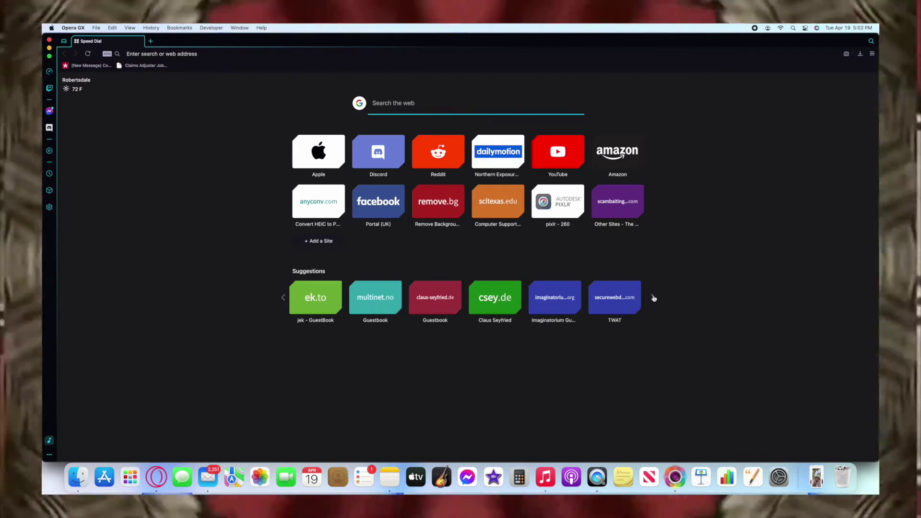
left_click(653, 297)
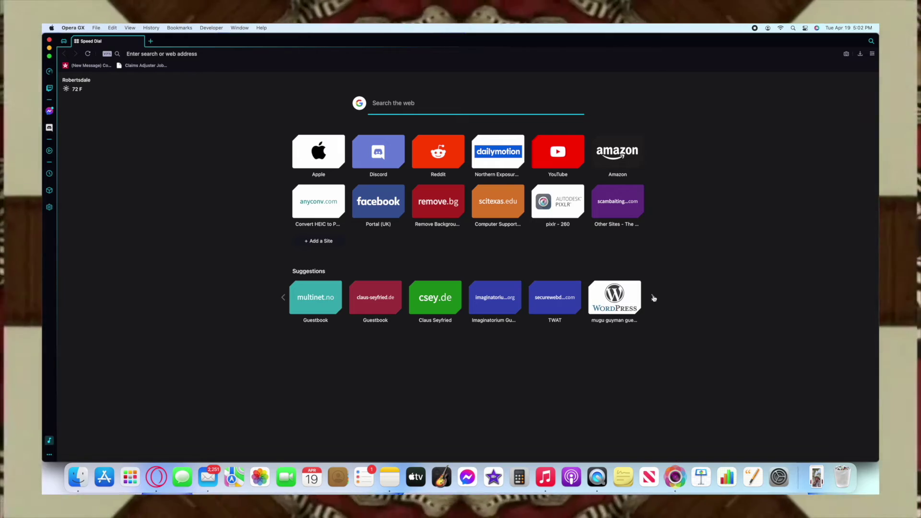
left_click(653, 297)
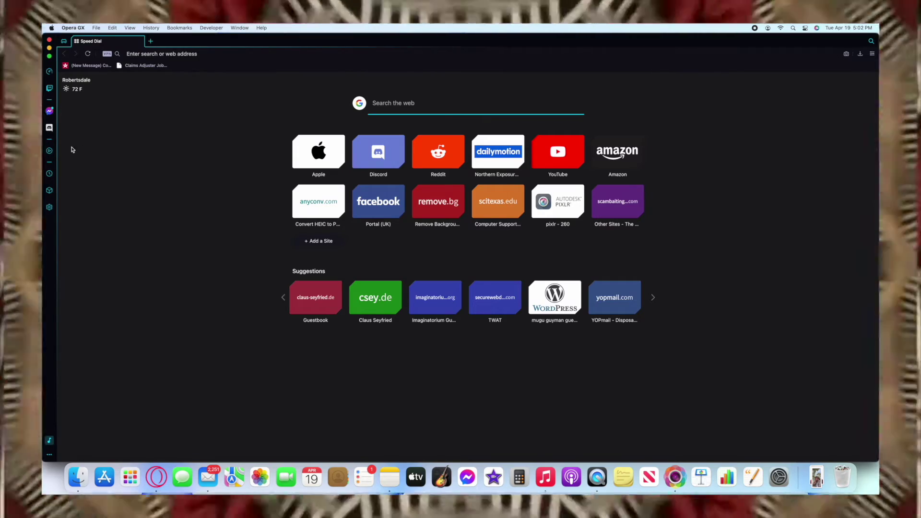
left_click(49, 150)
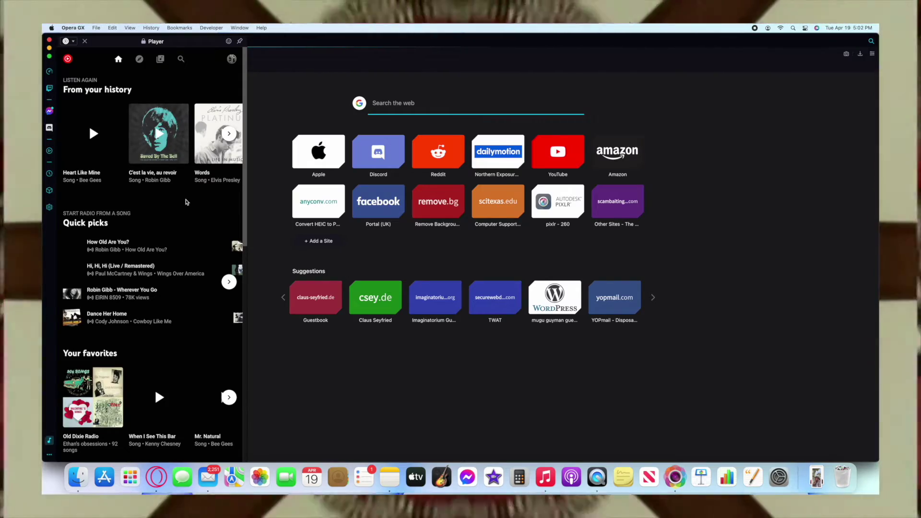
scroll(185, 199, "down", 2)
scroll(186, 201, "down", 10)
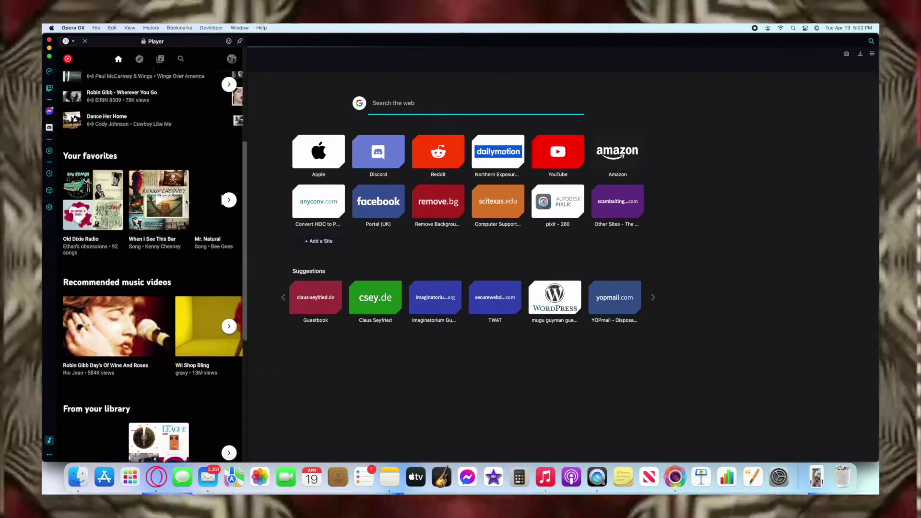
scroll(186, 201, "down", 5)
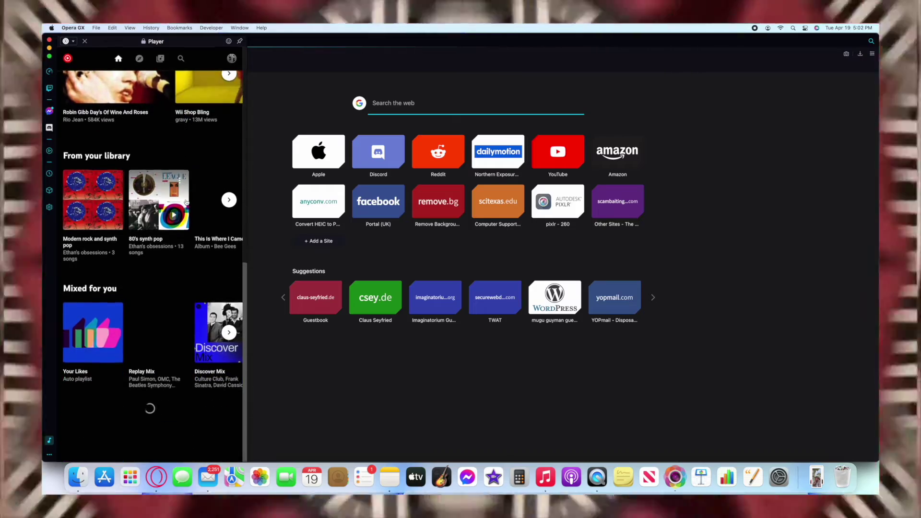
scroll(186, 202, "up", 17)
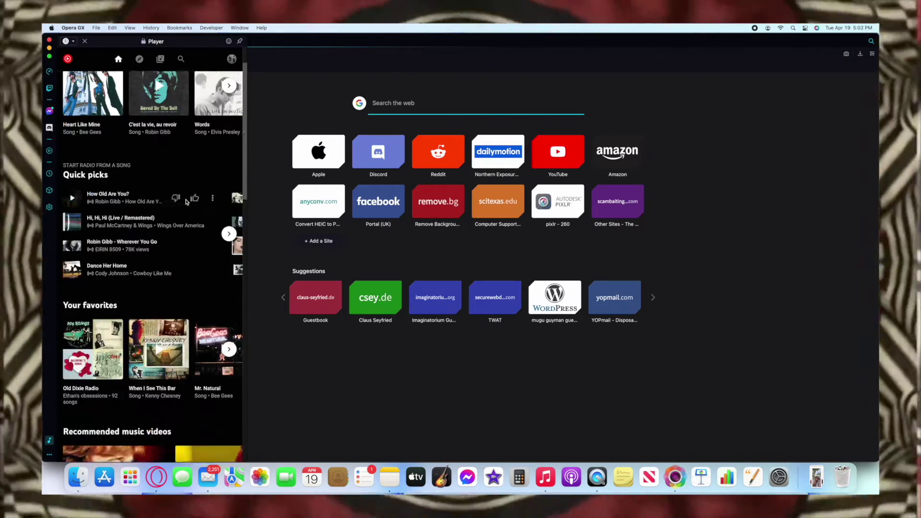
scroll(154, 125, "right", 5)
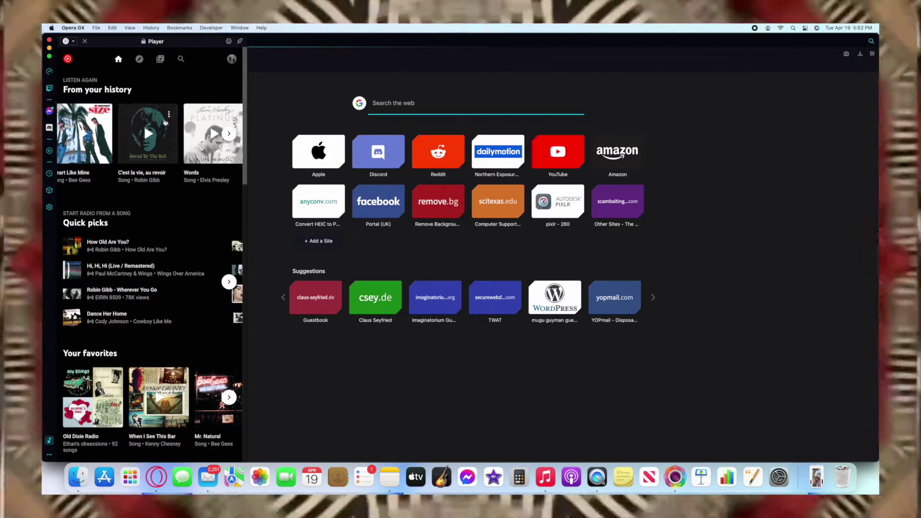
scroll(185, 206, "down", 3)
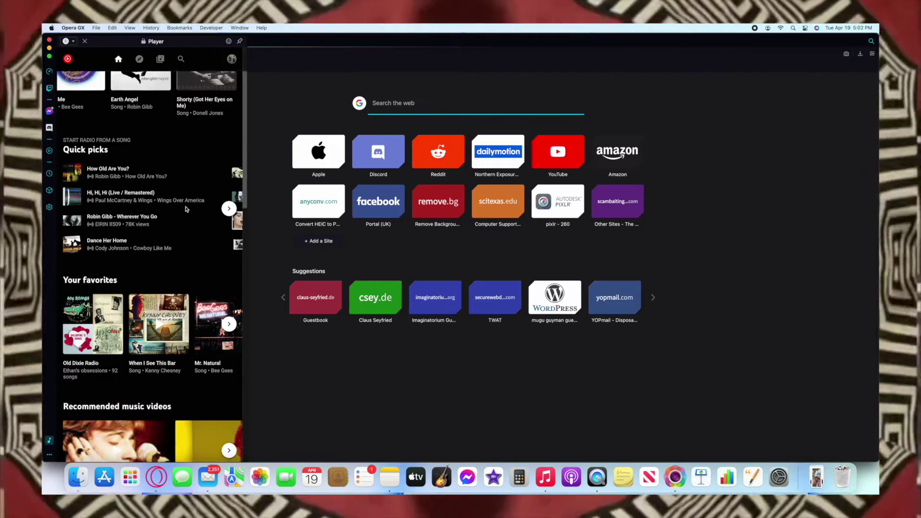
scroll(186, 209, "right", 1)
scroll(187, 209, "right", 8)
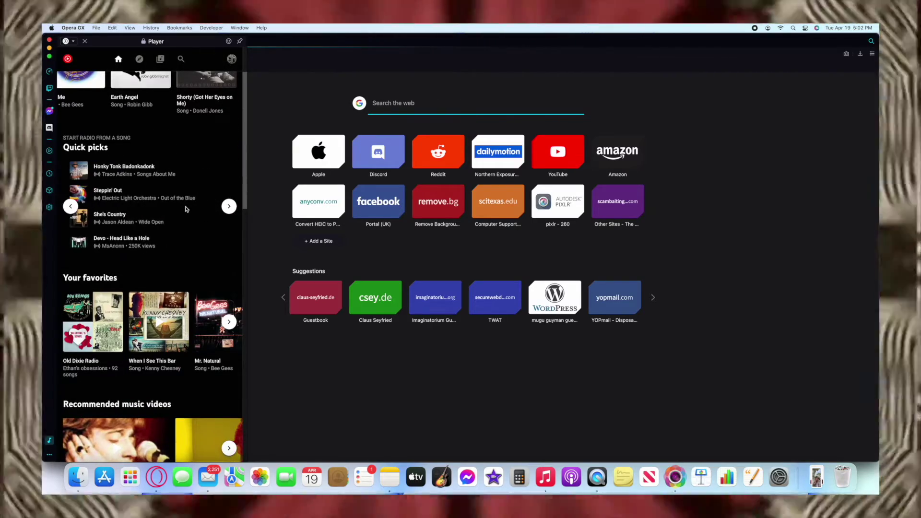
scroll(186, 209, "right", 6)
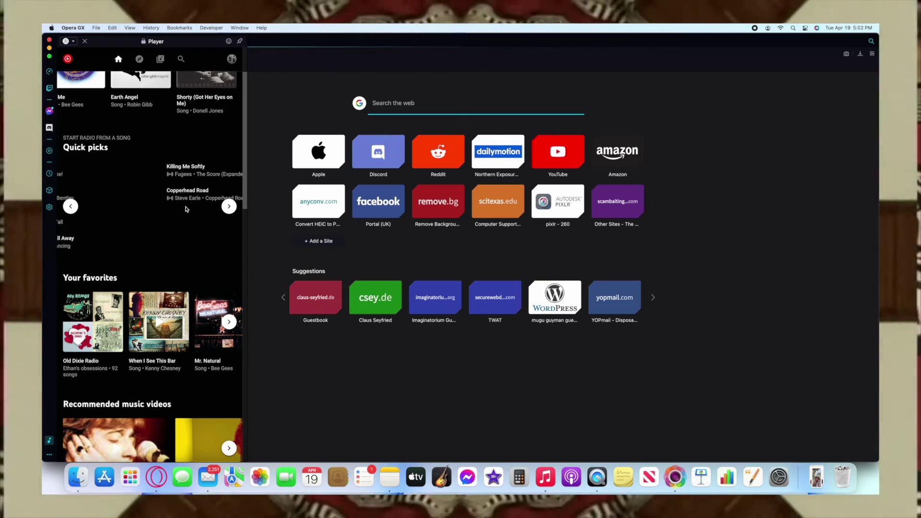
scroll(186, 209, "right", 2)
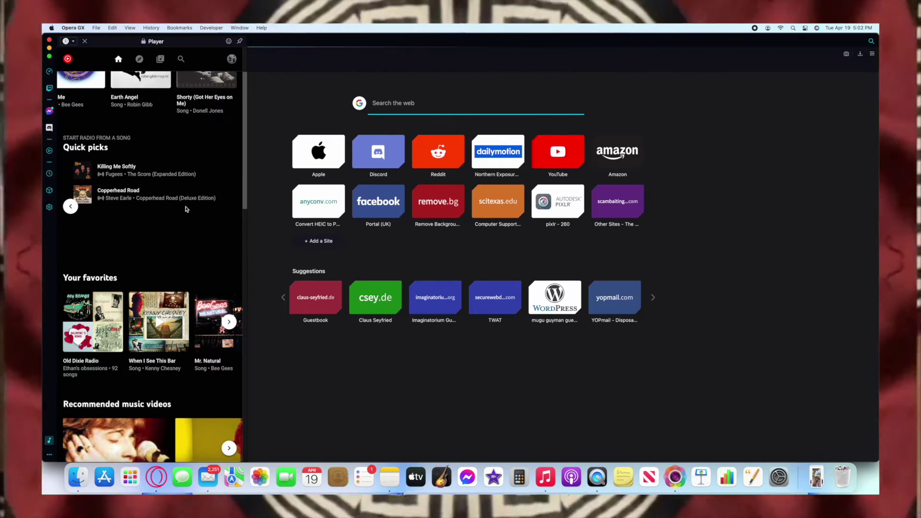
left_click(301, 111)
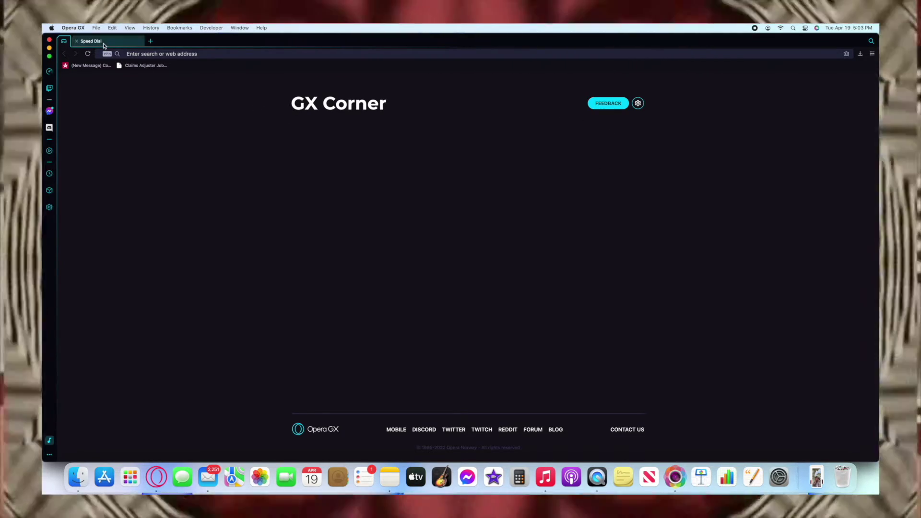
left_click(103, 43)
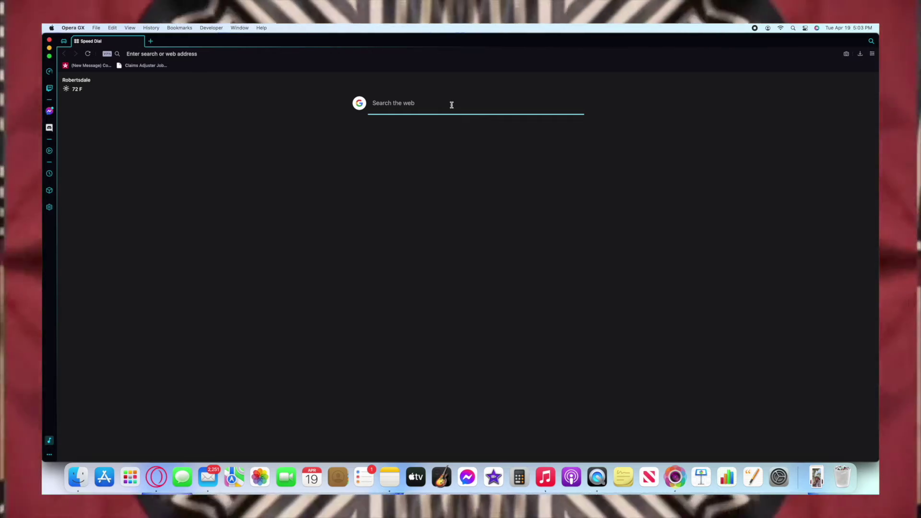
Step: Search Google from the Speed Dial for a short self-introduction phrase, then close the results tab
type("My nam")
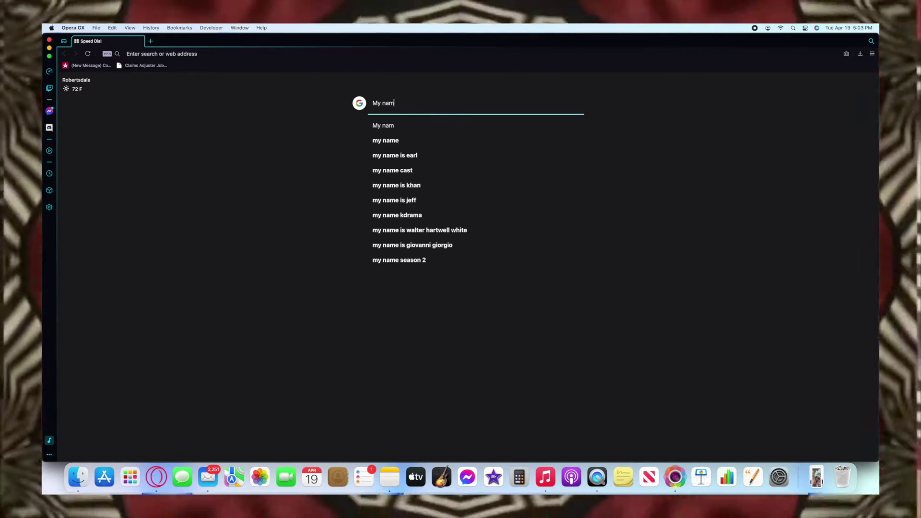
type("e is E")
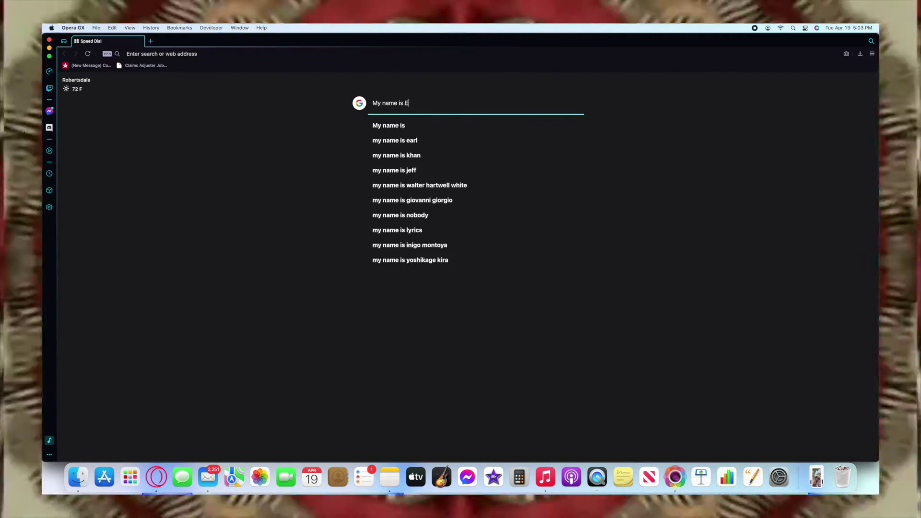
type("than wi")
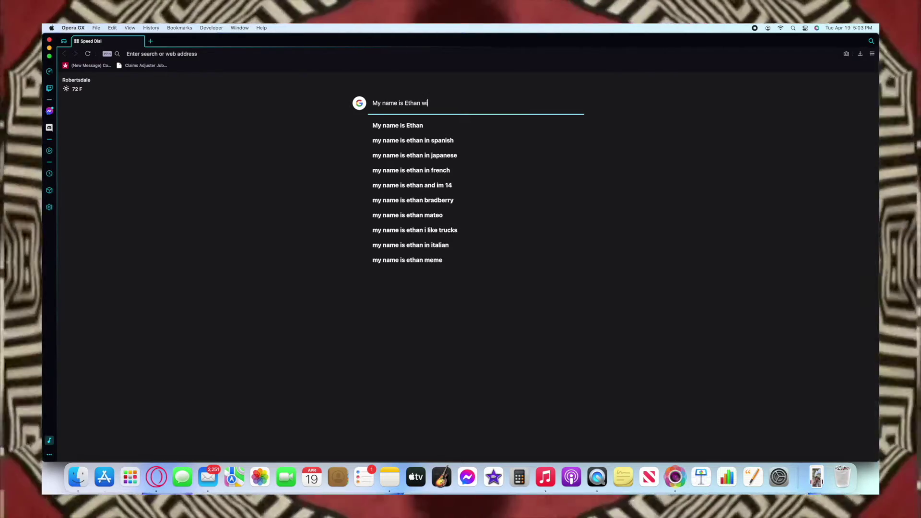
type("th ")
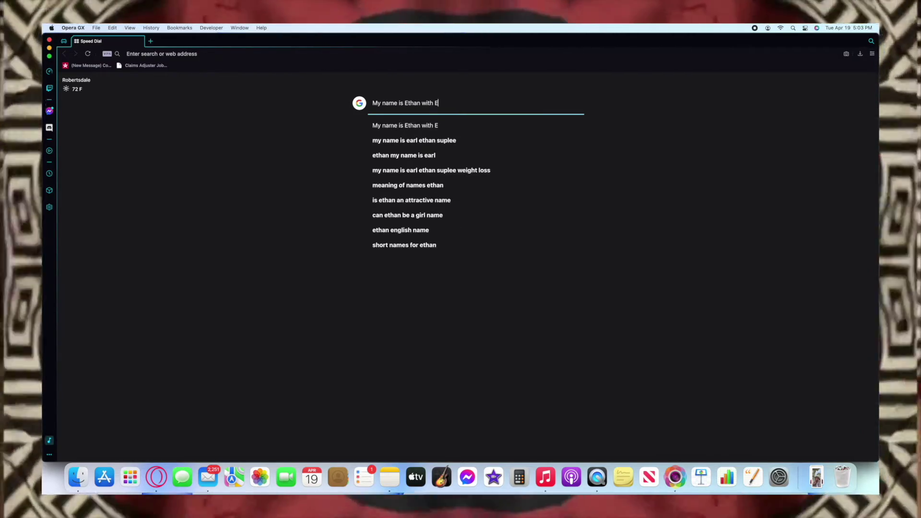
type("Ethan")
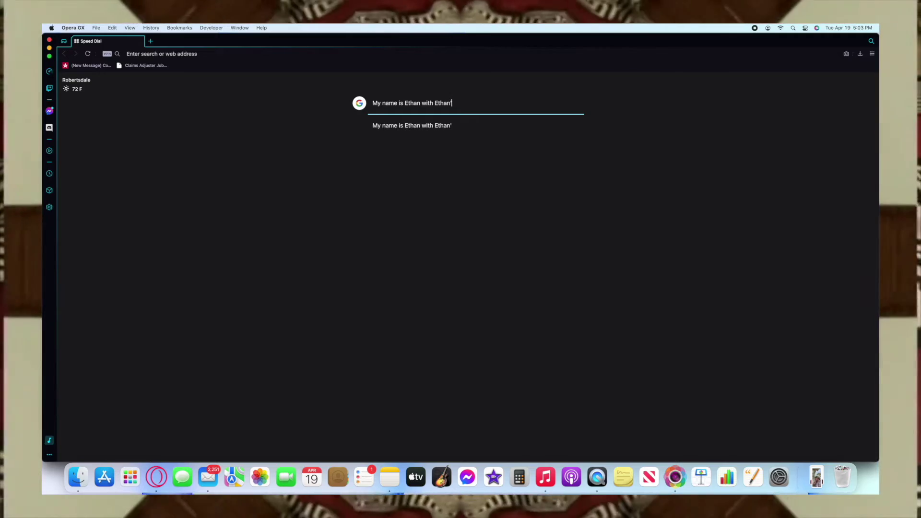
type("'s Obsessio")
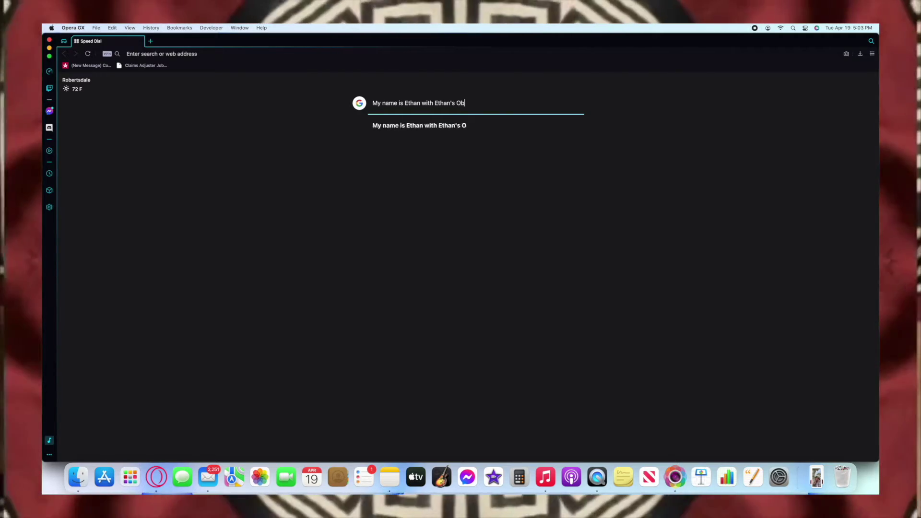
type("ns")
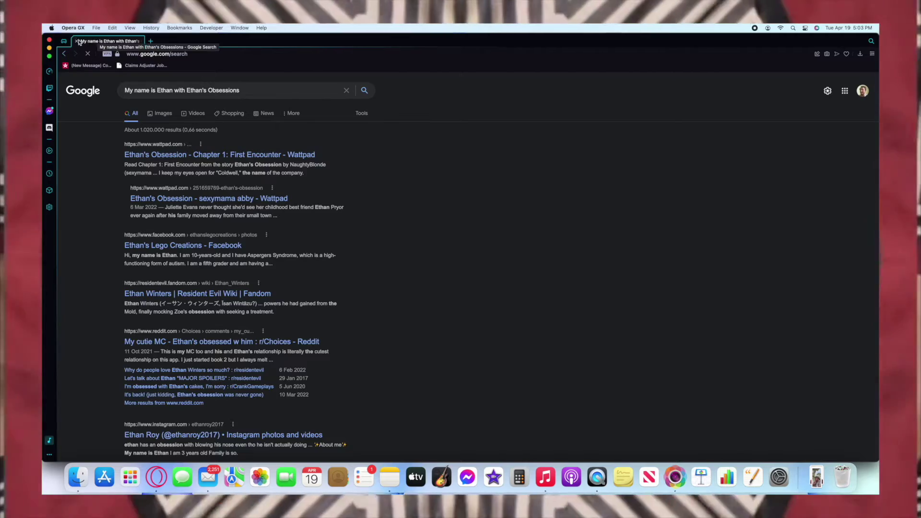
left_click(77, 42)
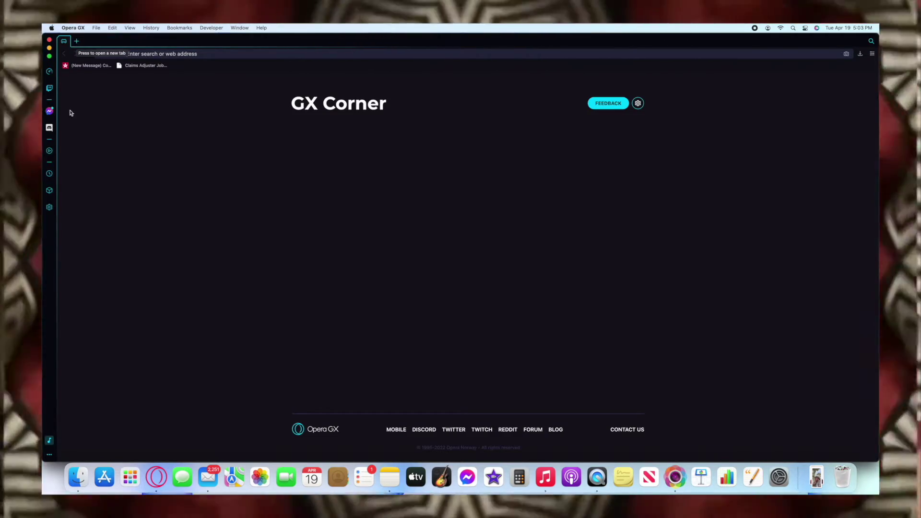
Step: Open Settings from the sidebar, scroll to the bottom and expand the Advanced section
left_click(49, 209)
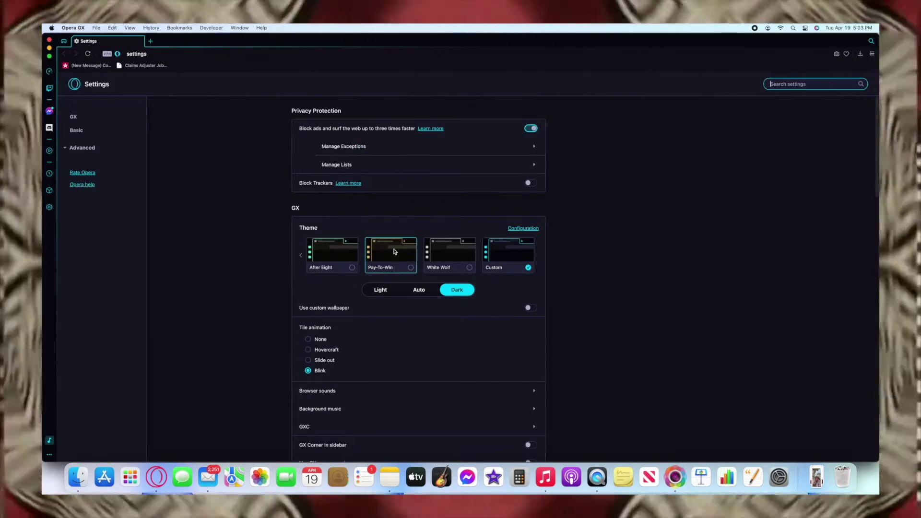
scroll(506, 256, "left", 5)
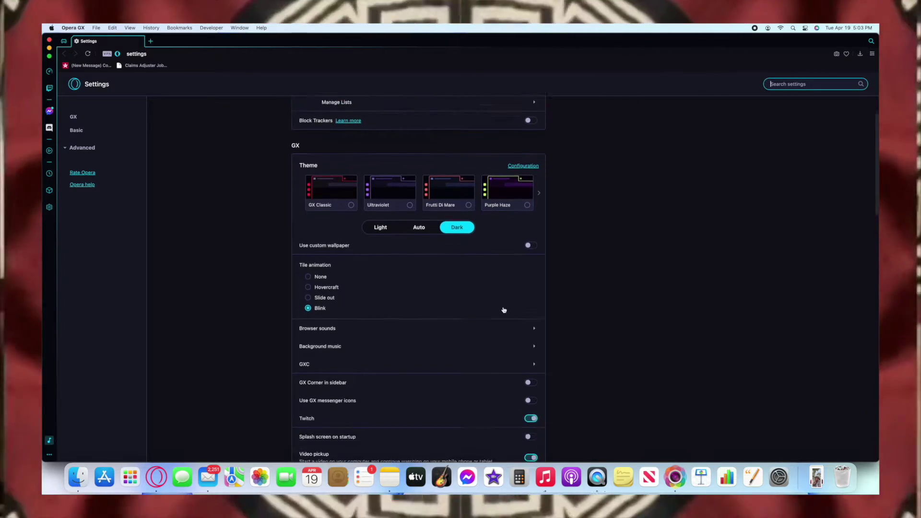
scroll(504, 309, "down", 3)
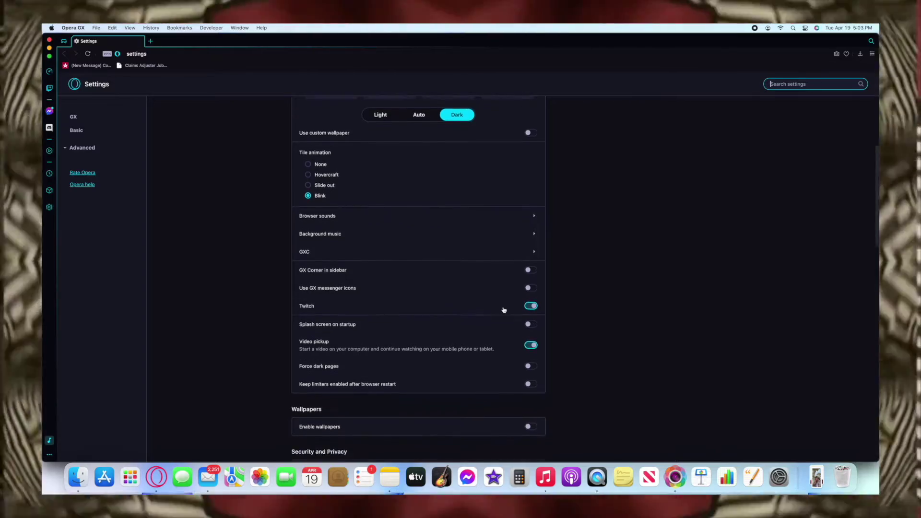
scroll(504, 310, "down", 12)
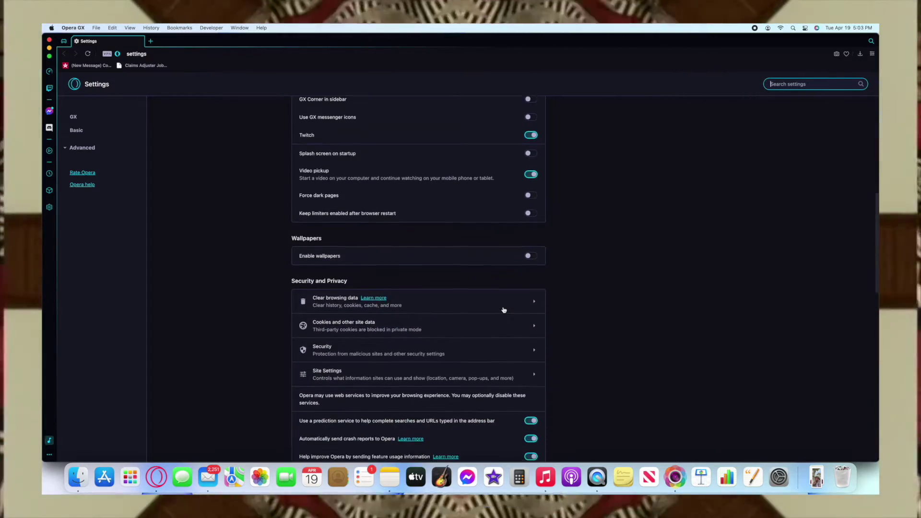
scroll(503, 307, "down", 1)
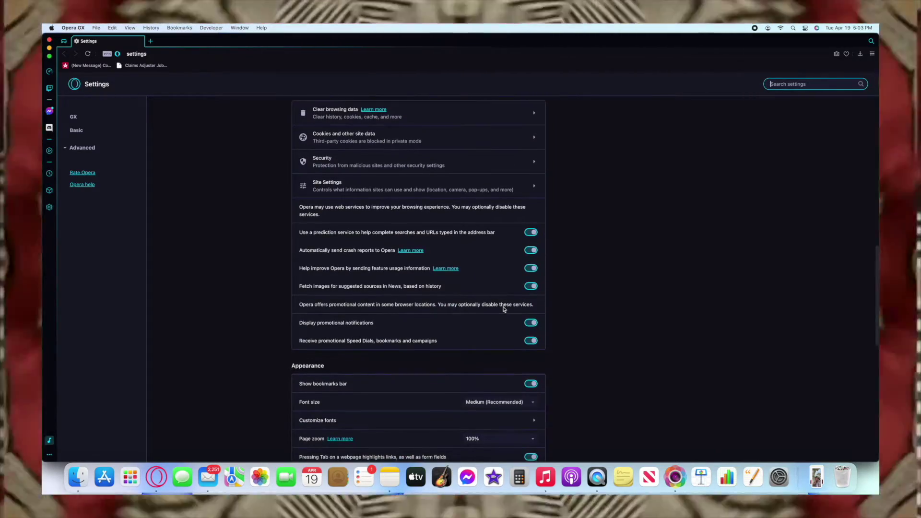
scroll(504, 309, "down", 5)
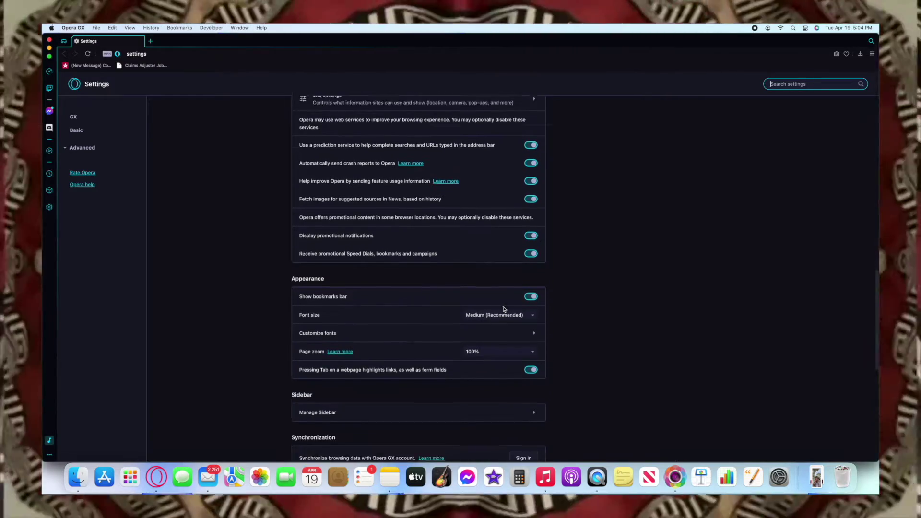
scroll(504, 310, "down", 12)
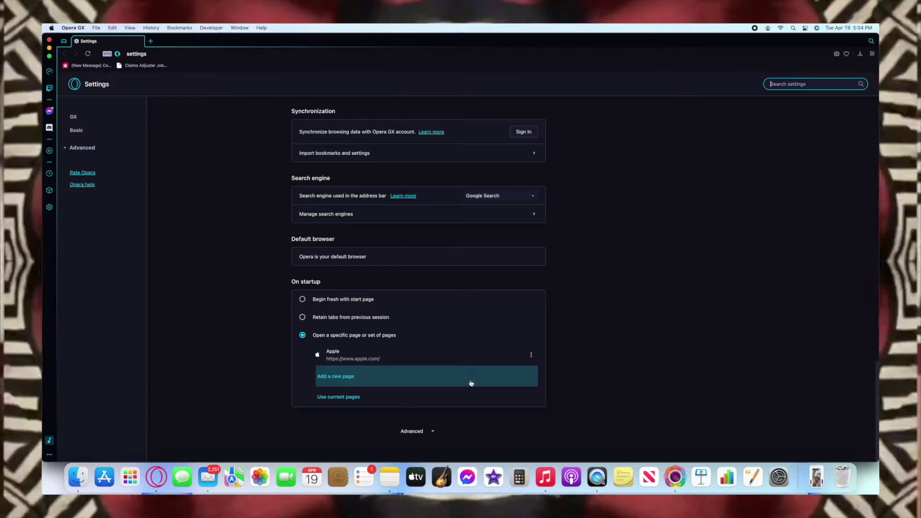
left_click(421, 431)
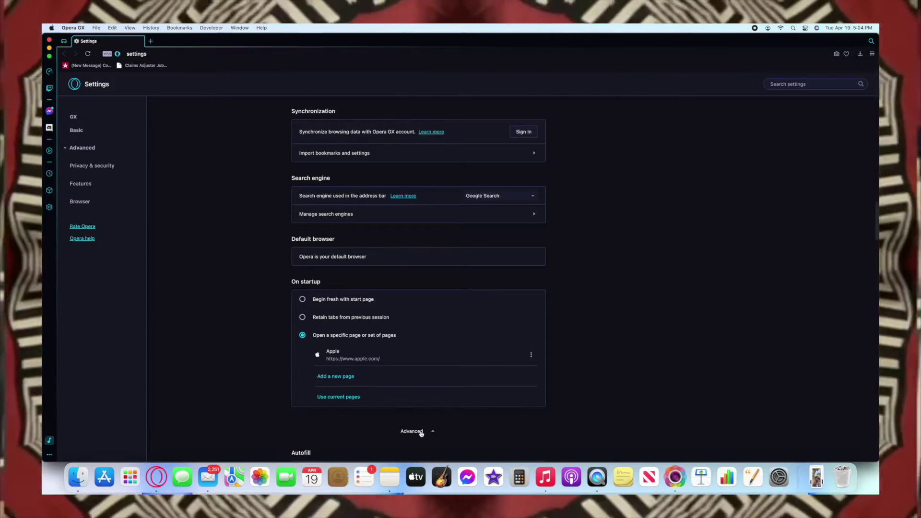
Step: Scroll through the advanced settings down to Reset settings, then close the Settings tab
scroll(421, 433, "down", 11)
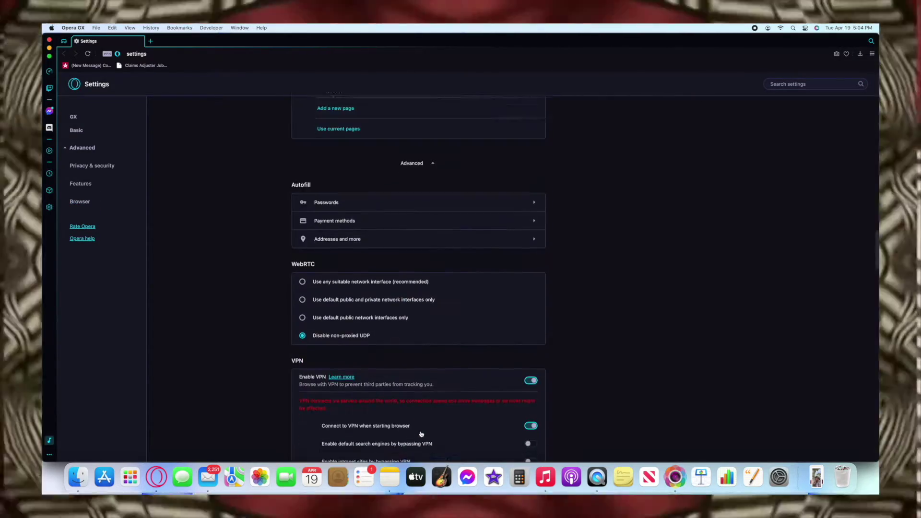
scroll(422, 433, "down", 5)
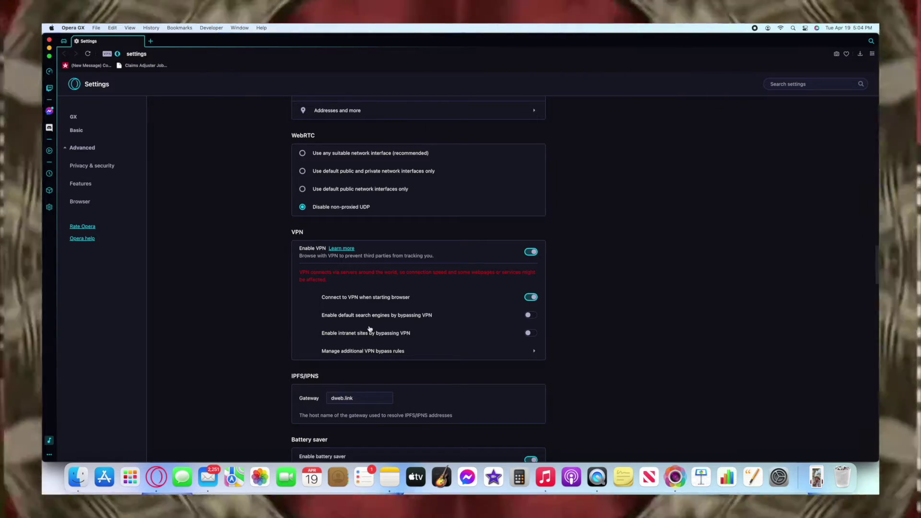
scroll(372, 327, "down", 3)
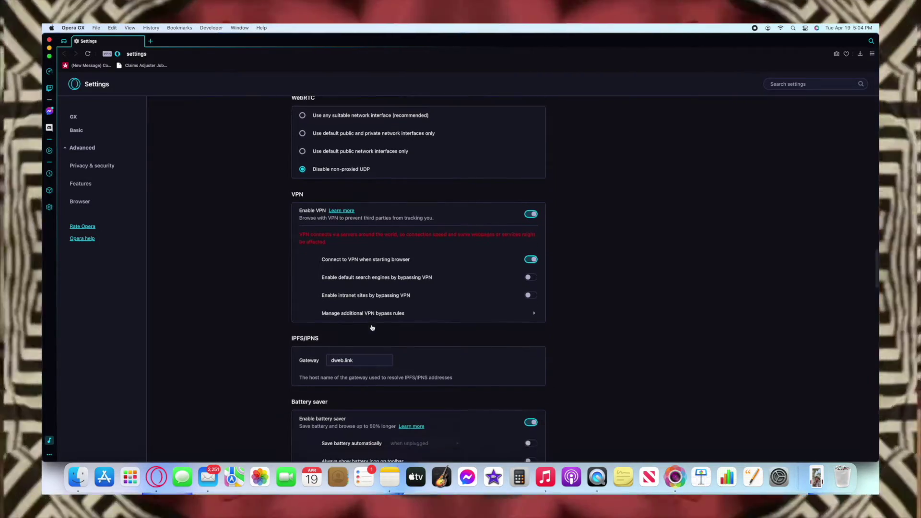
scroll(372, 325, "down", 10)
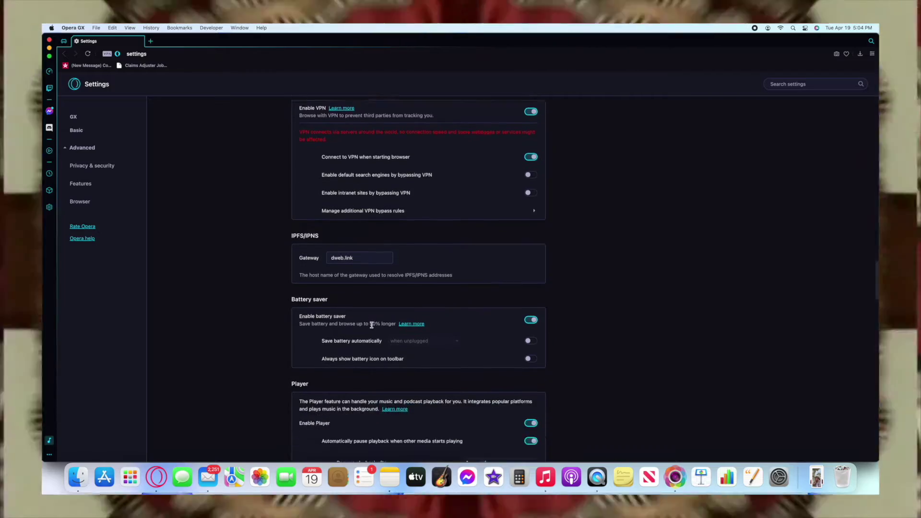
scroll(371, 327, "down", 6)
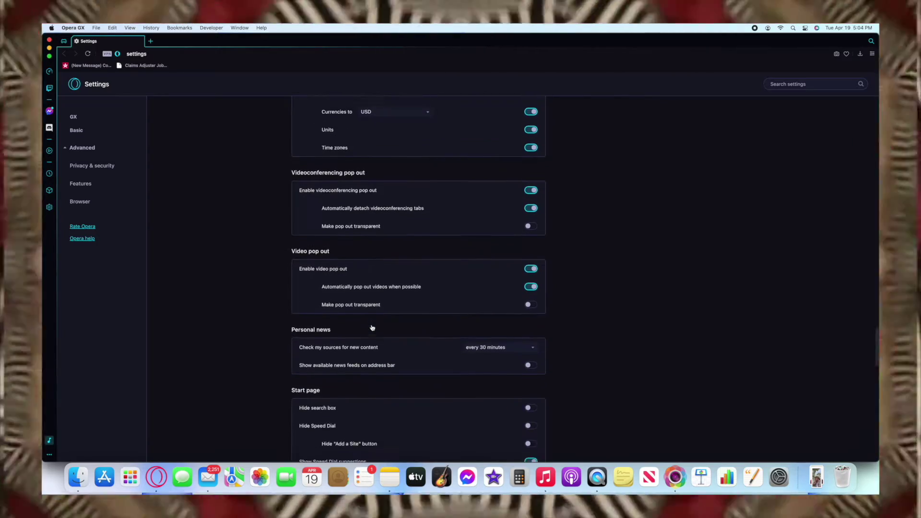
scroll(372, 328, "down", 5)
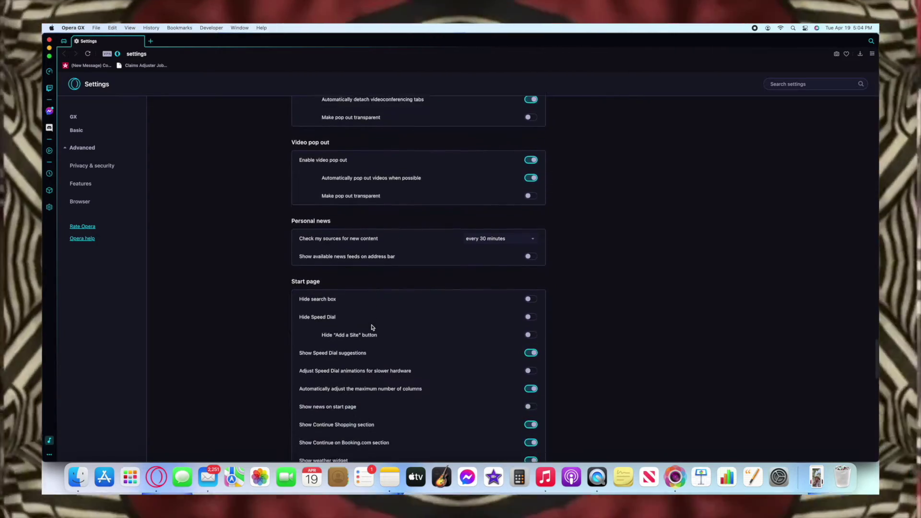
scroll(373, 328, "down", 10)
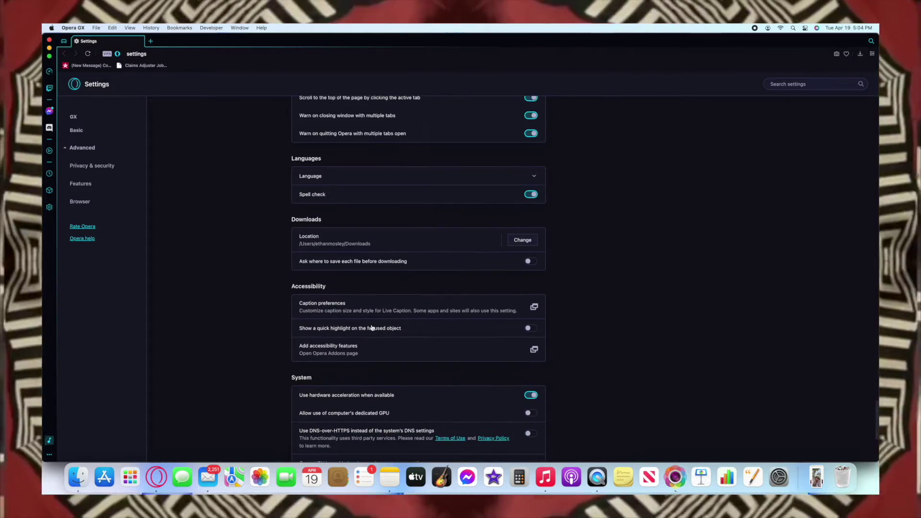
scroll(373, 328, "down", 3)
scroll(373, 328, "down", 5)
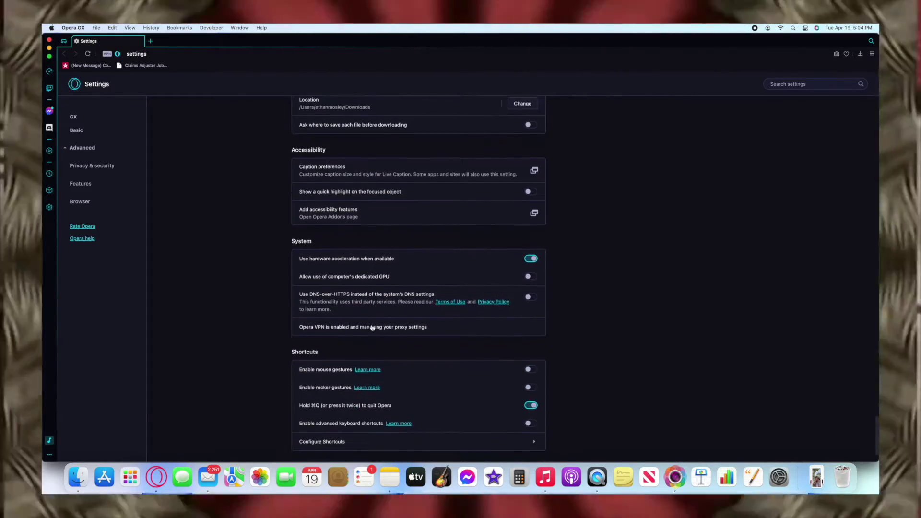
scroll(372, 327, "down", 3)
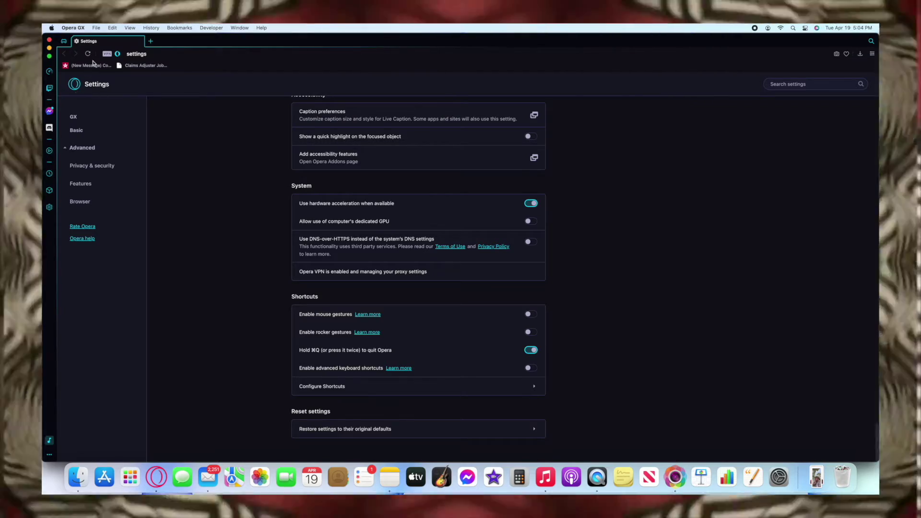
left_click(78, 43)
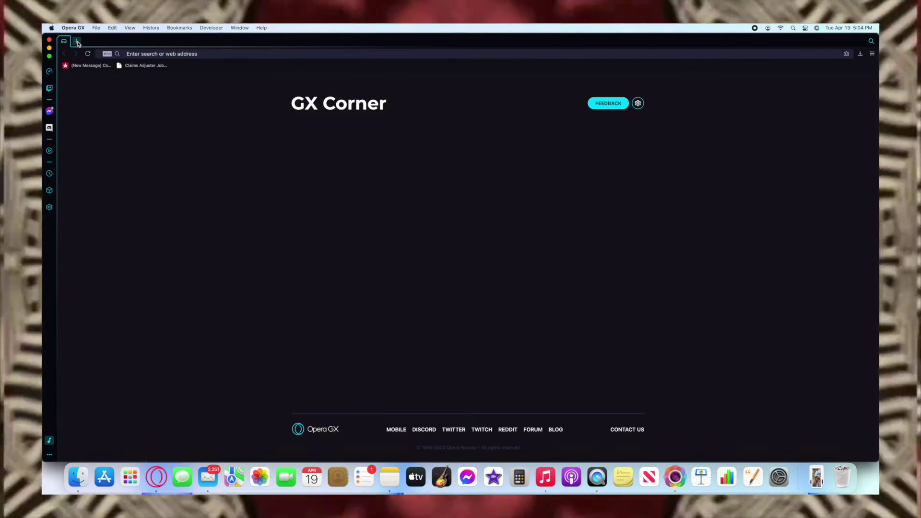
Step: Open a new tab showing the Speed Dial
left_click(81, 42)
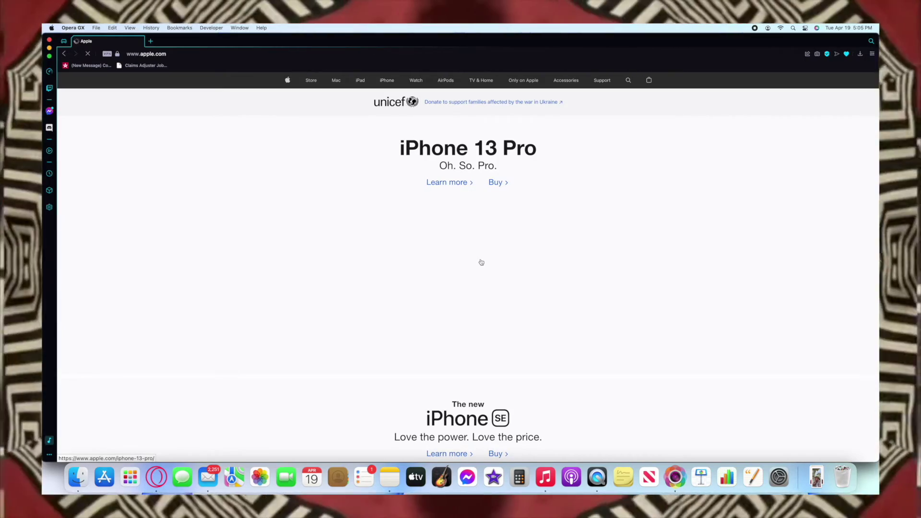
scroll(481, 262, "down", 10)
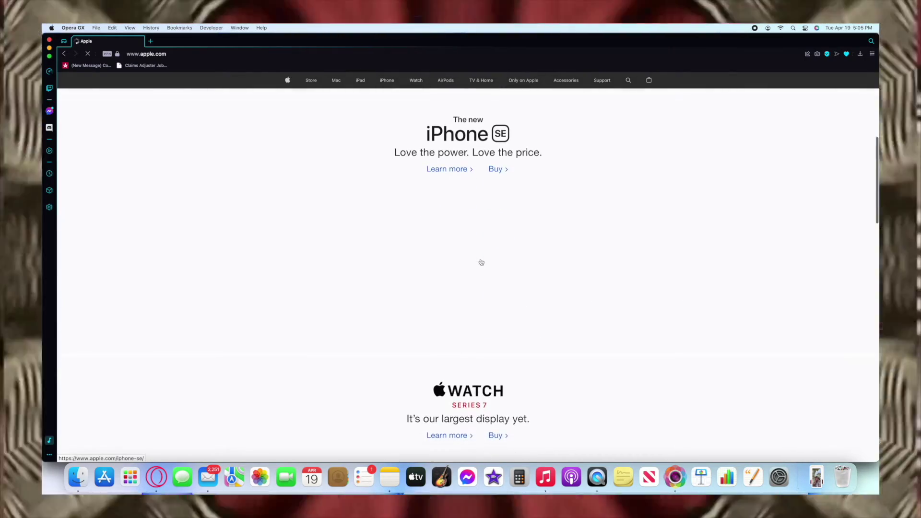
scroll(481, 263, "down", 8)
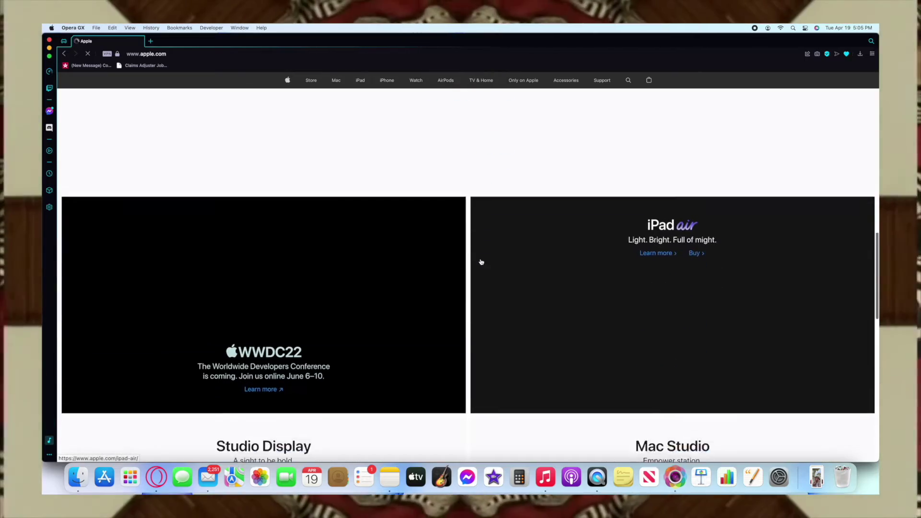
scroll(481, 262, "down", 6)
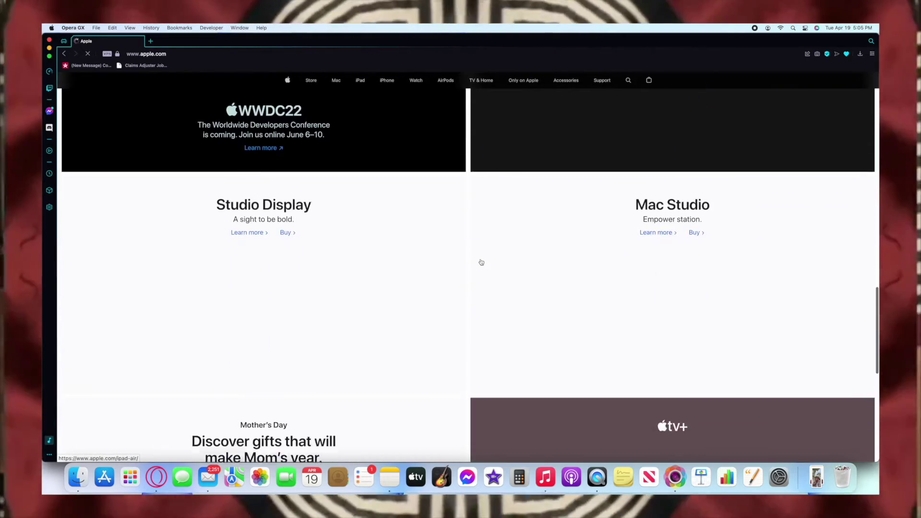
scroll(481, 262, "up", 20)
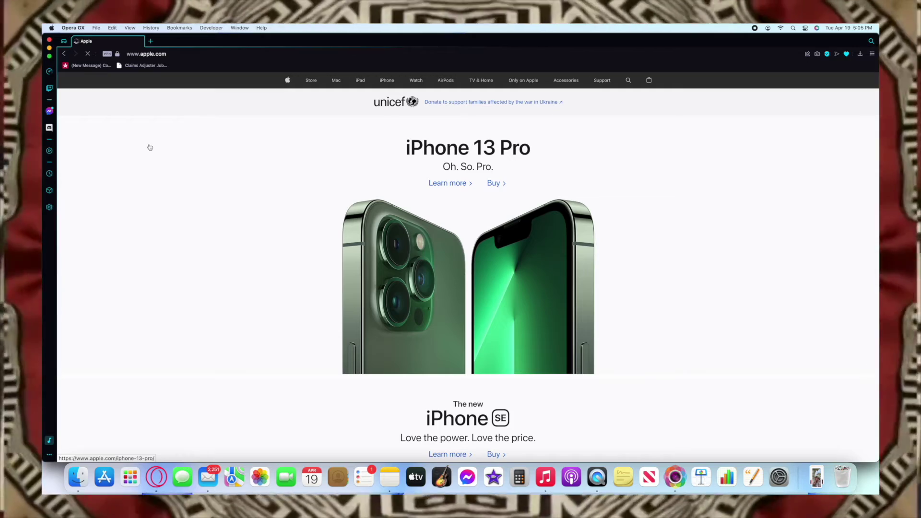
Step: Close the apple.com tab to return to the GX Corner page
left_click(77, 42)
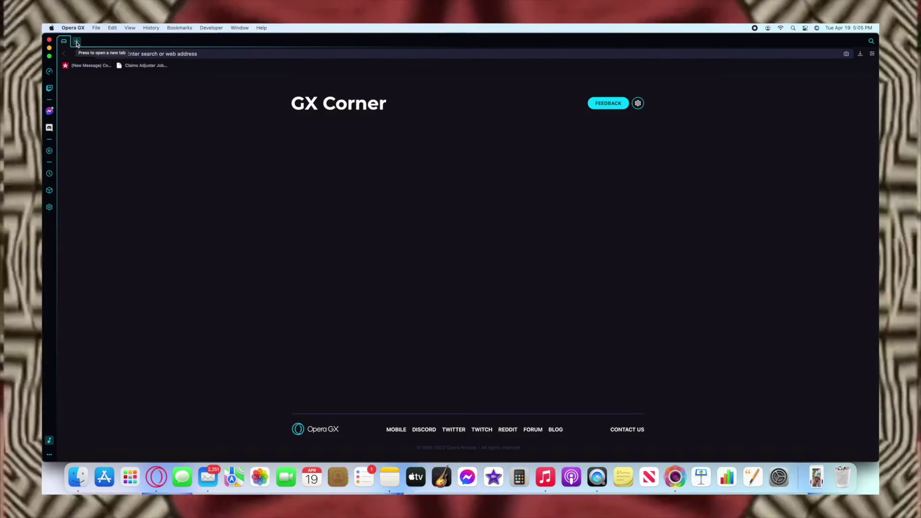